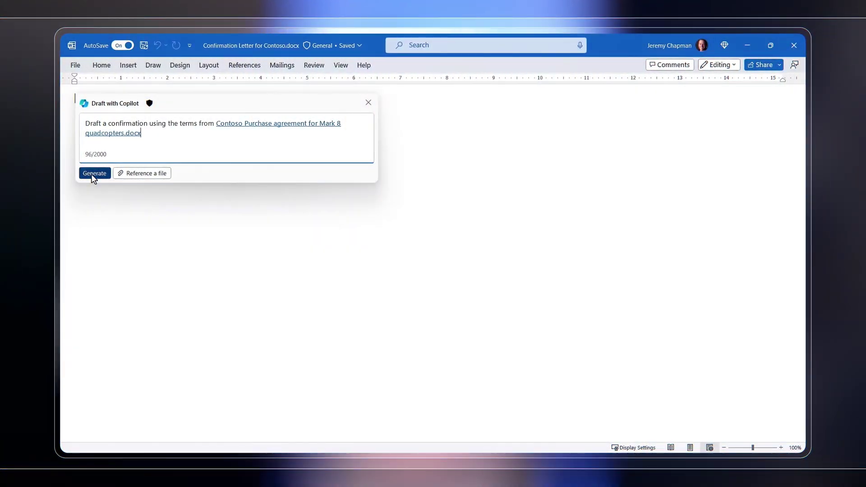
Generate the Copilot draft of the confirmation letter, then export the active sites CSV and open it
click(95, 174)
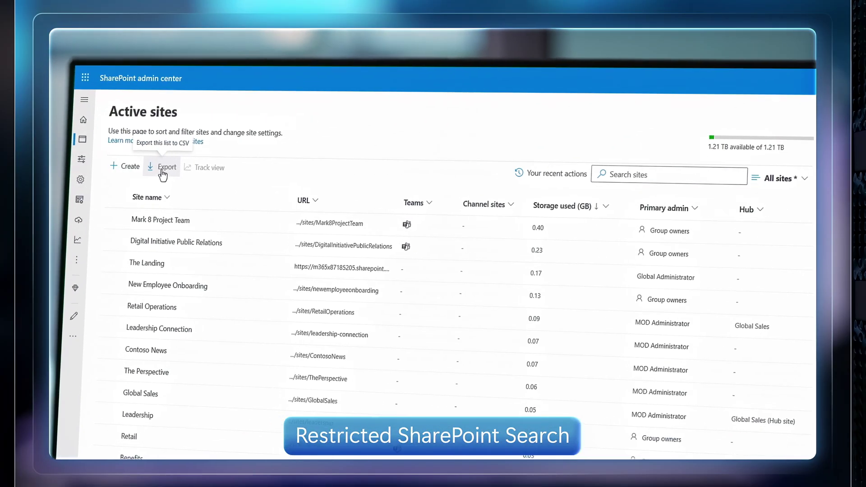
click(161, 171)
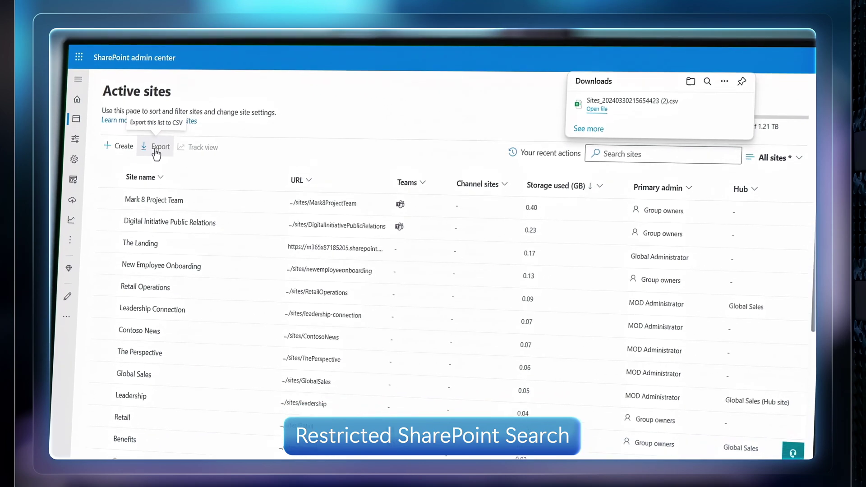
click(595, 90)
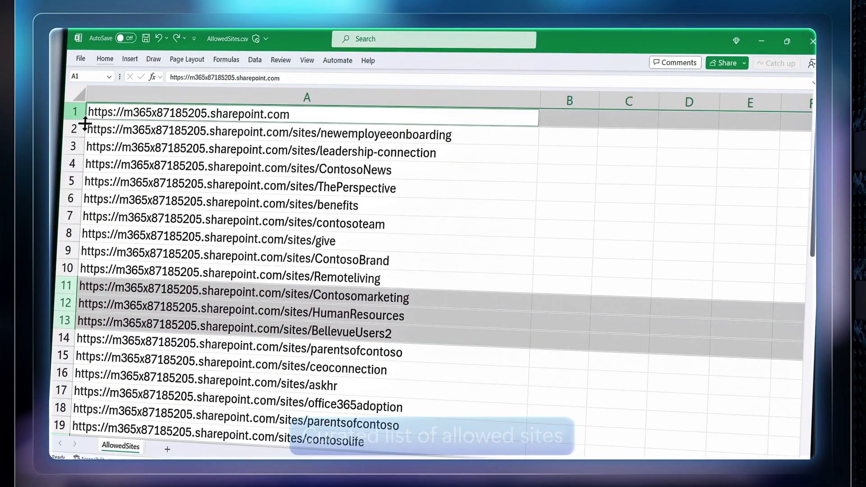
Delete the root site and six unwanted rows from AllowedSites.csv, leaving 17 site URLs
scroll(85, 188, down, 3)
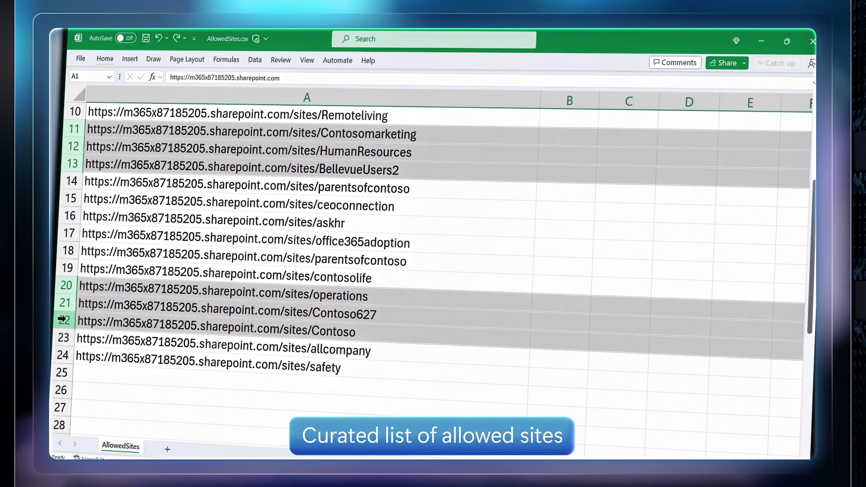
right_click(62, 319)
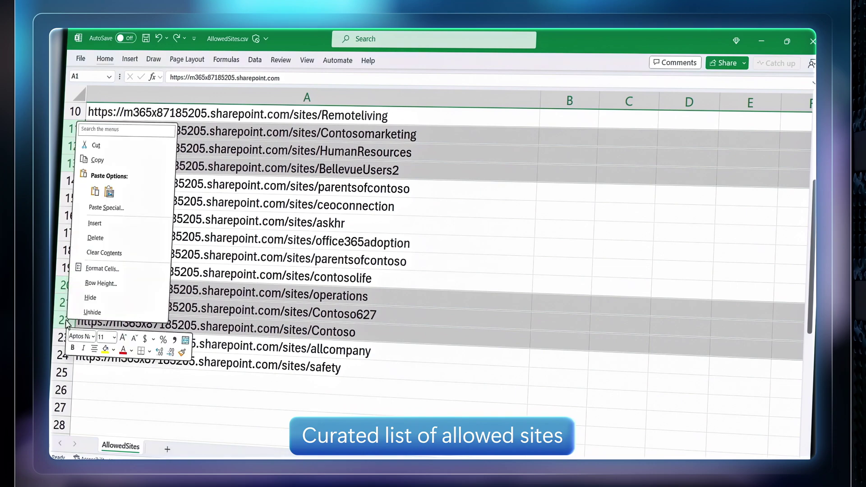
click(112, 238)
scroll(112, 245, up, 5)
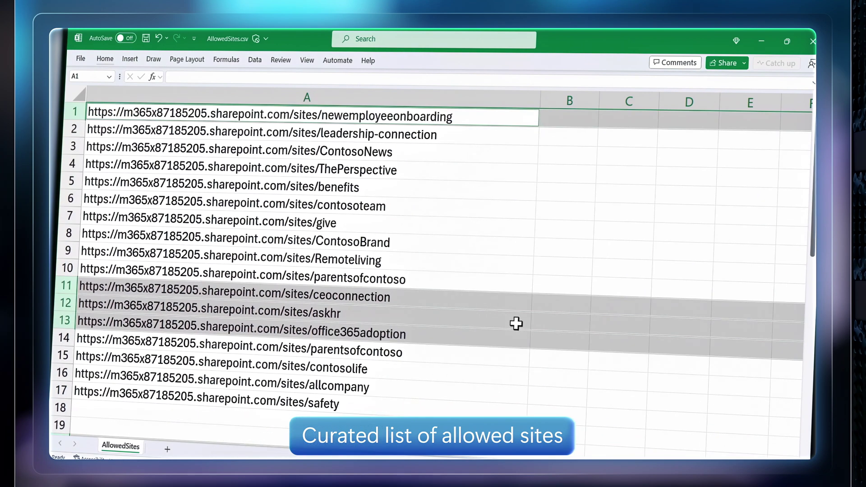
click(491, 115)
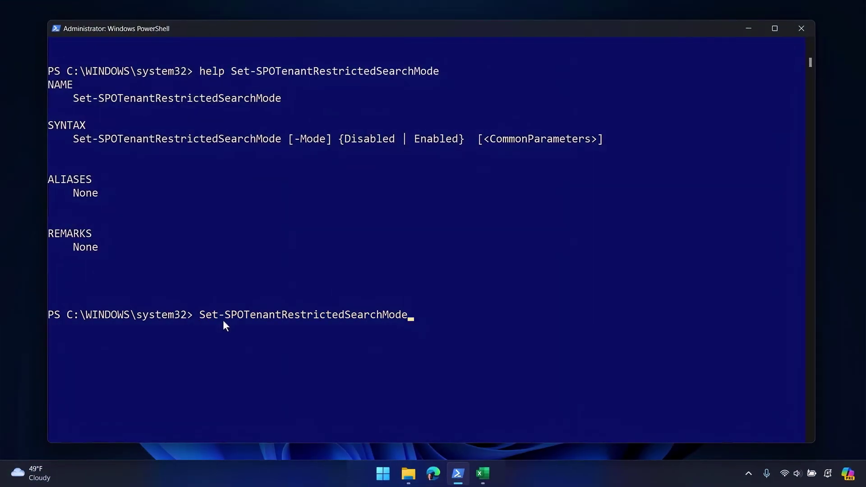
Add '-mode Enabled' to Set-SPOTenantRestrictedSearchMode to turn on restricted search
text(-mo)
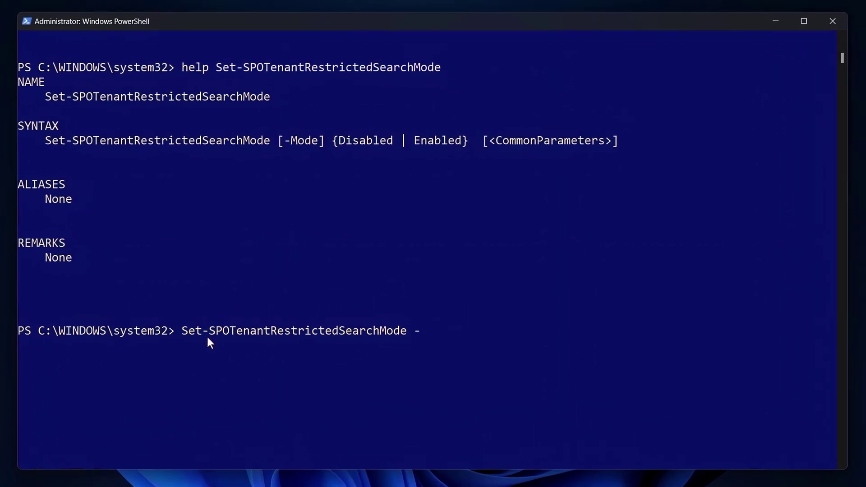
text(de)
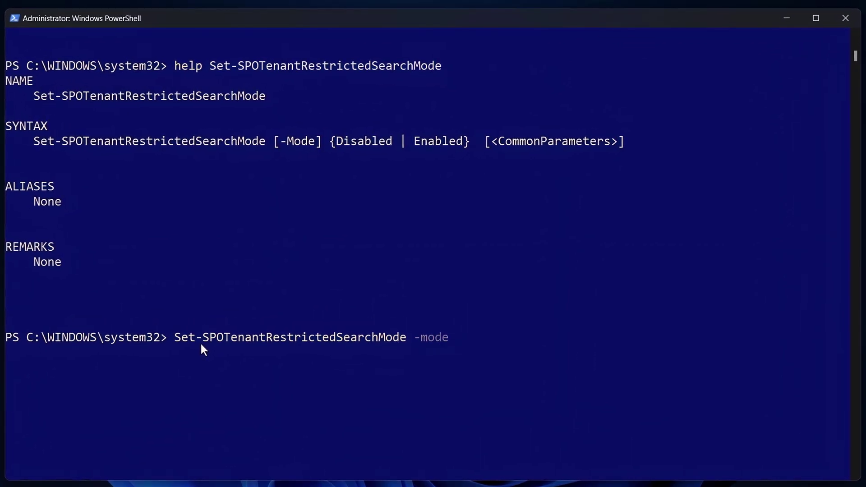
text( Enabled)
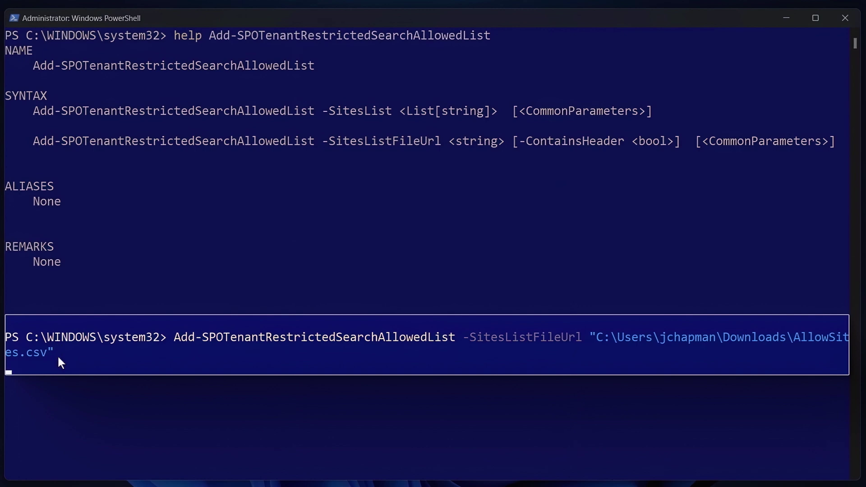
Run Add-SPOTenantRestrictedSearchAllowedList with the CSV, then Get-SPOTenantRestrictedSearchAllowedList to verify
key(Return)
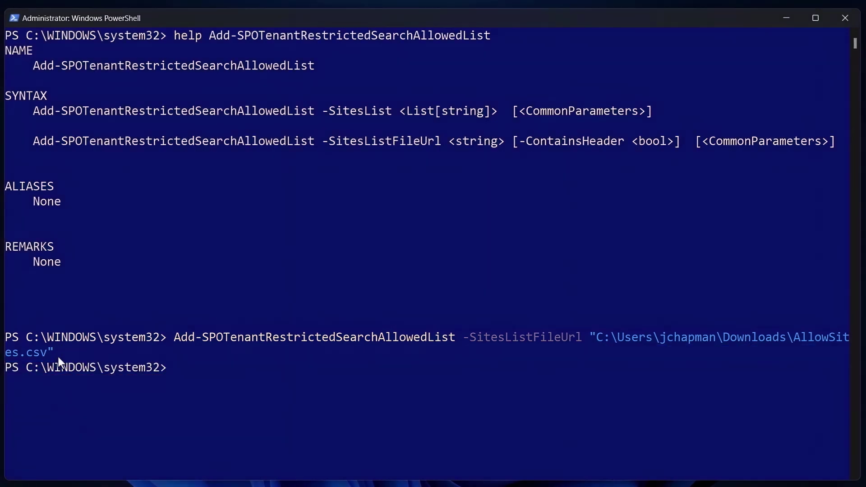
text(Get-SPOTenantRestrictedSearchAllowedList)
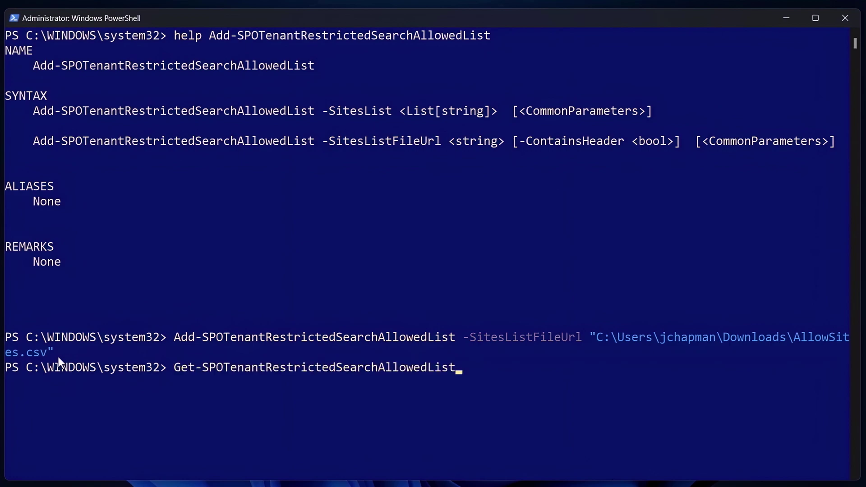
key(Return)
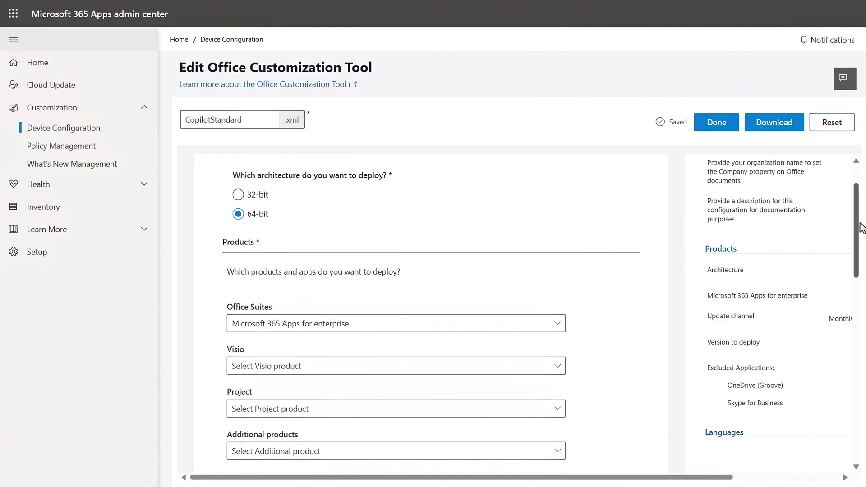
Check that CopilotStandard's update channel is Monthly Enterprise Channel
scroll(862, 228, down, 4)
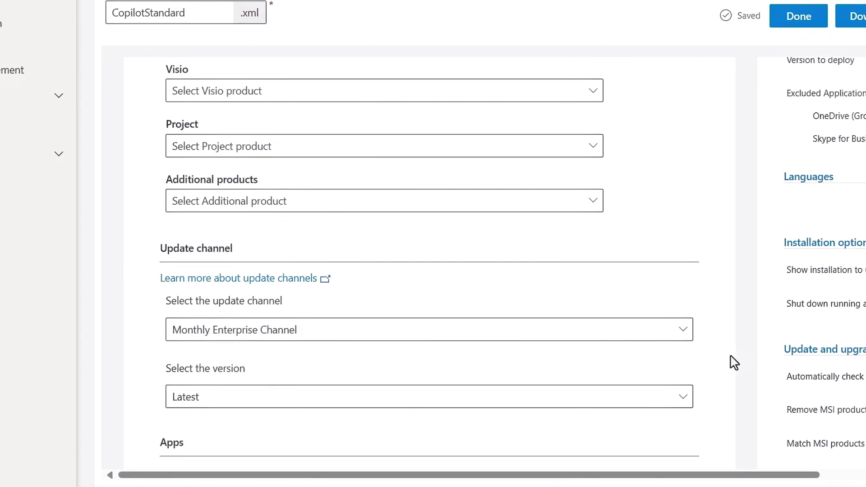
click(673, 347)
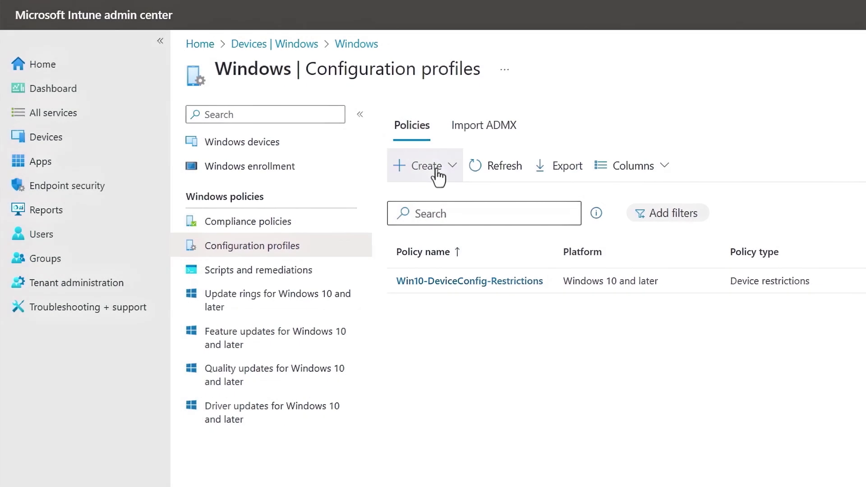
Create a Windows 10 and later Administrative templates profile named 'Microsoft 365 Apps channel update'
click(435, 168)
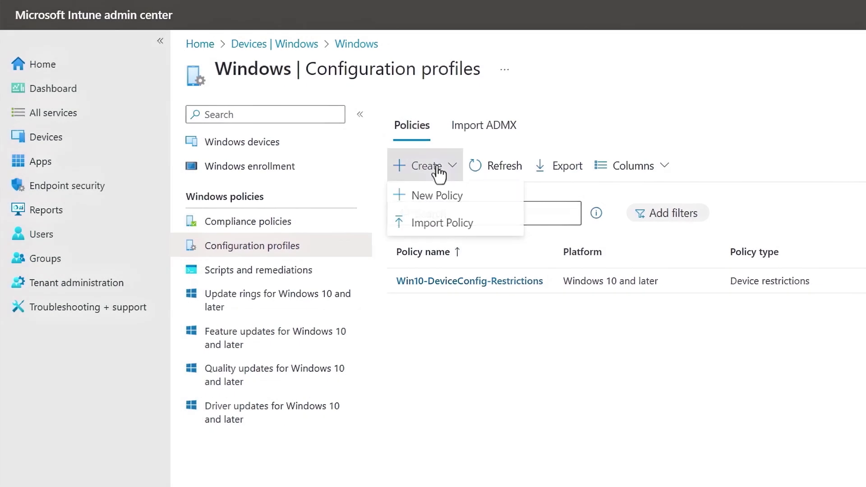
click(434, 198)
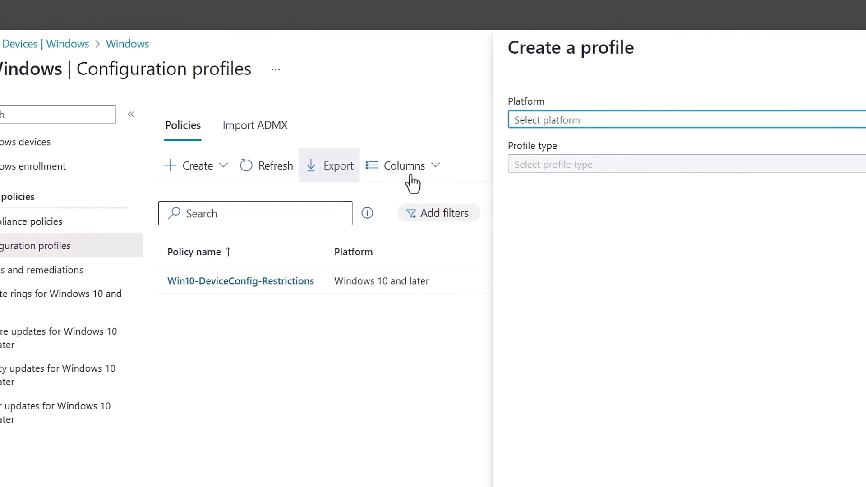
click(514, 121)
click(519, 143)
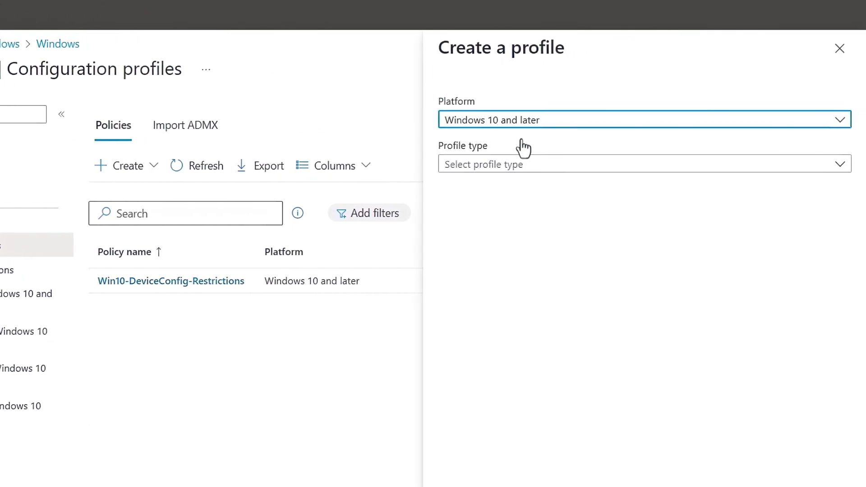
click(528, 168)
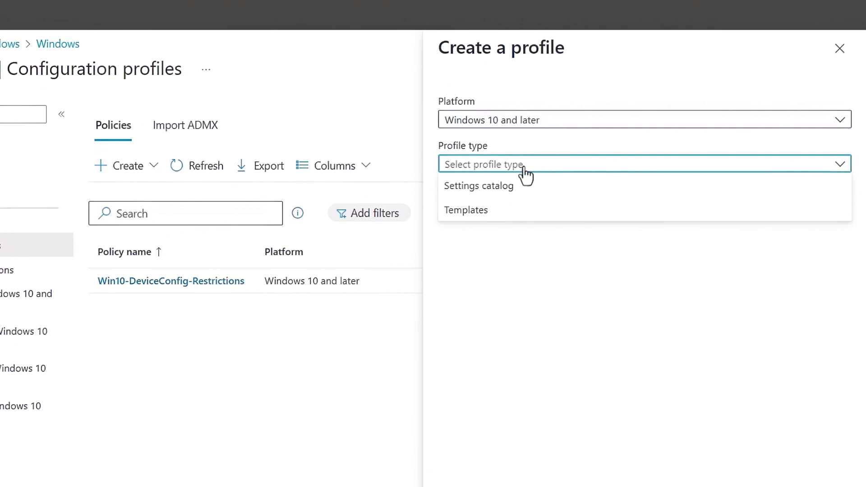
click(512, 213)
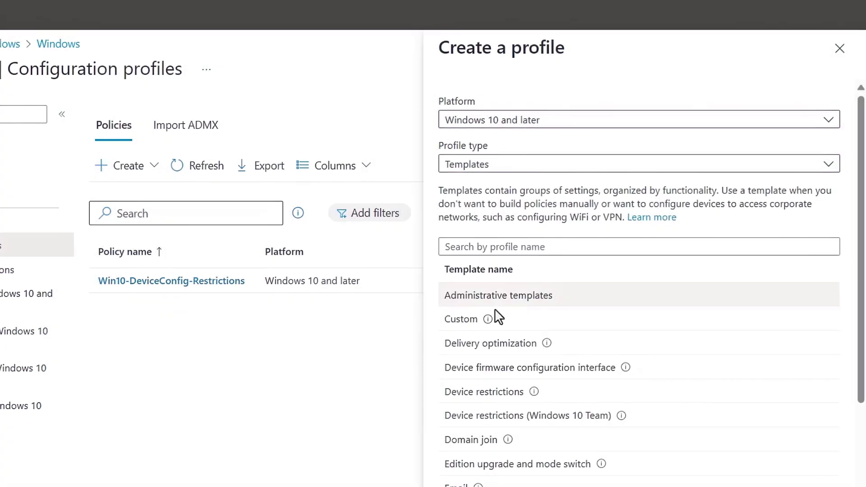
click(512, 296)
click(566, 470)
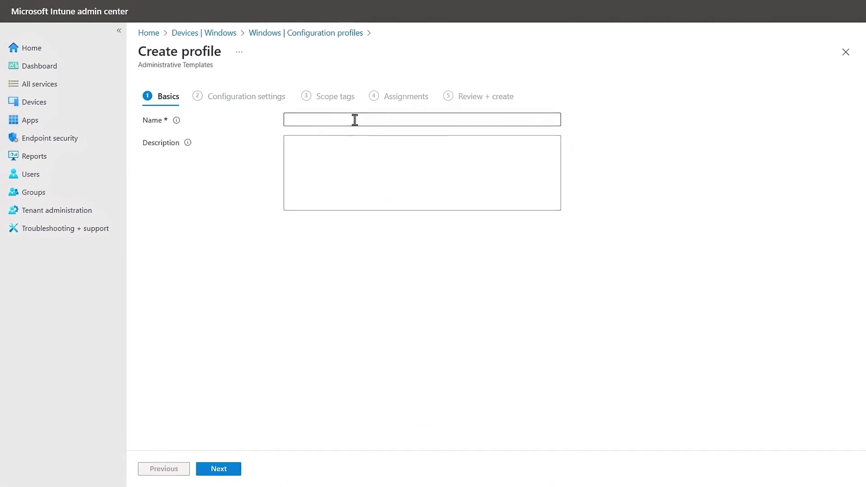
click(355, 119)
text(Microsoft 365 Apps channel update)
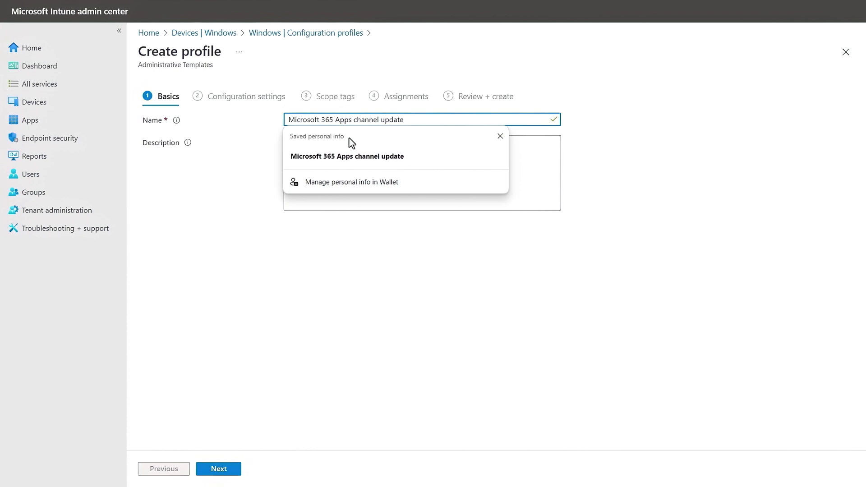
click(233, 472)
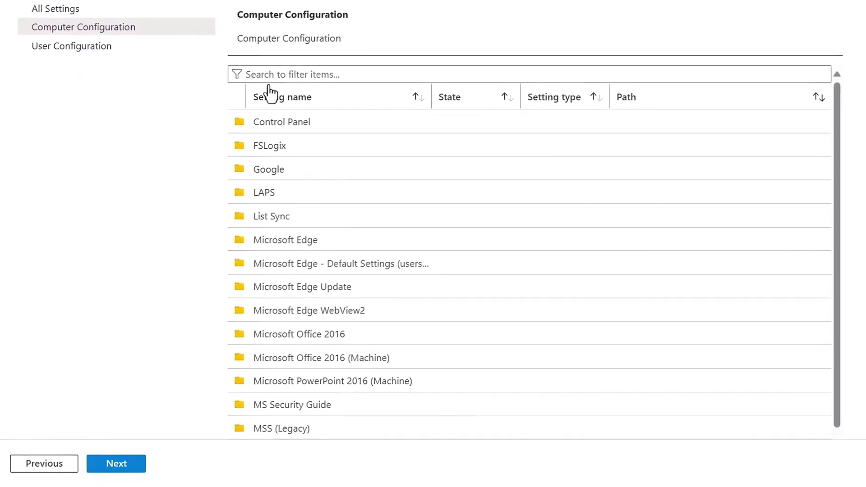
Enable Update Channel (2.0) with Monthly Enterprise Channel and advance past Scope tags
click(270, 74)
text(update channel)
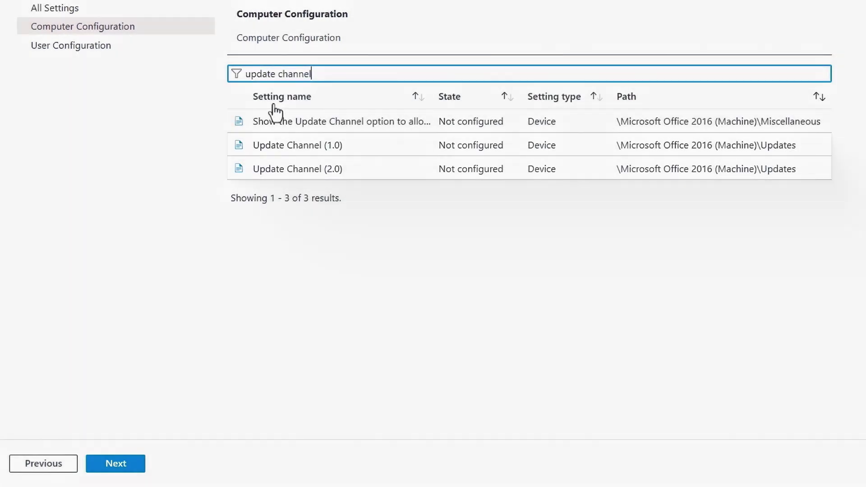
click(260, 172)
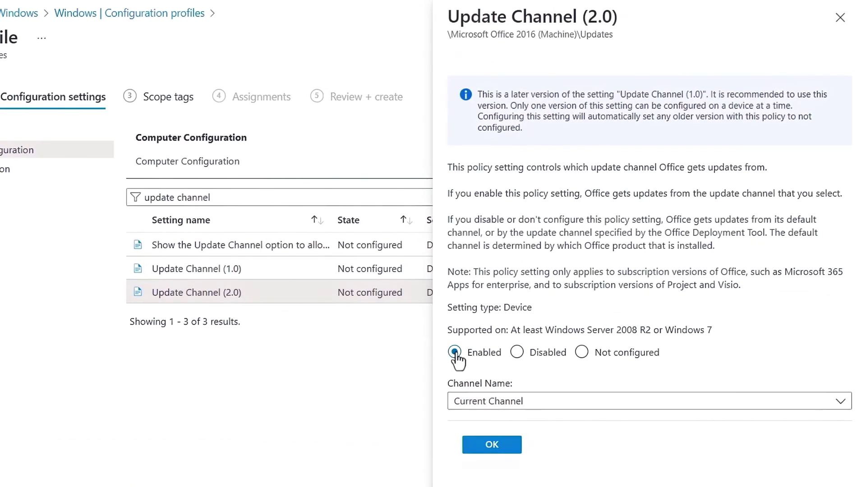
click(490, 401)
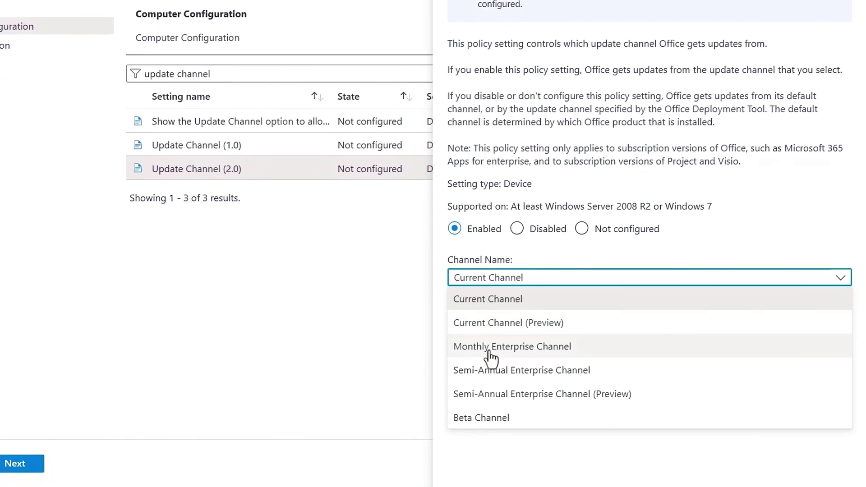
click(490, 357)
click(491, 319)
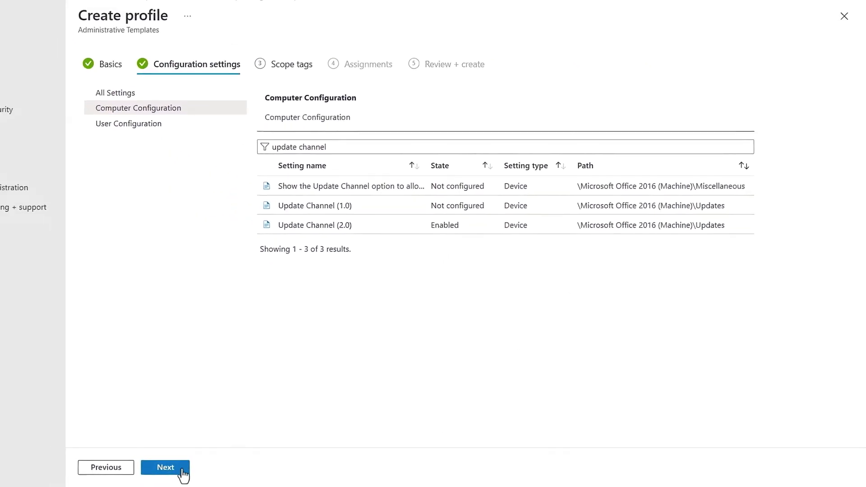
click(181, 469)
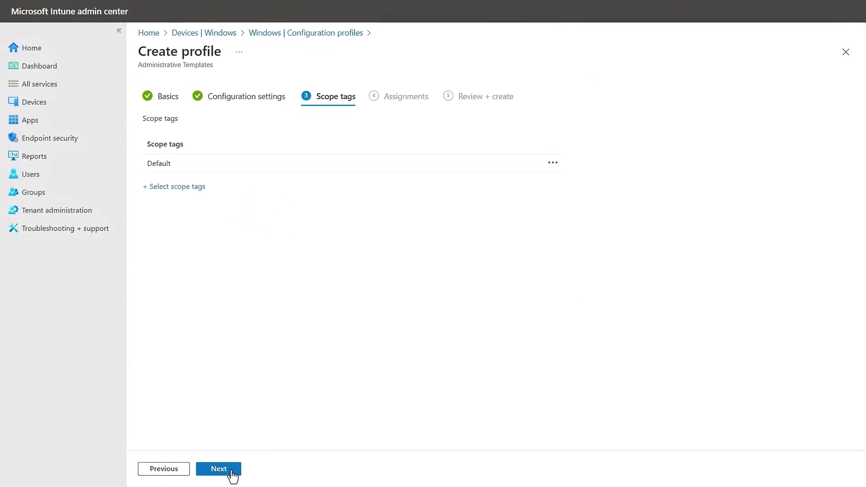
click(233, 475)
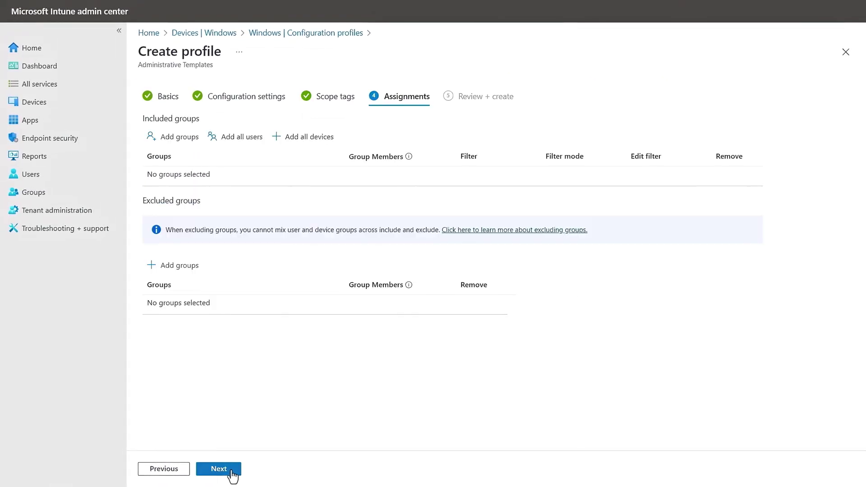
Assign the channel update profile to all users and create it
click(243, 137)
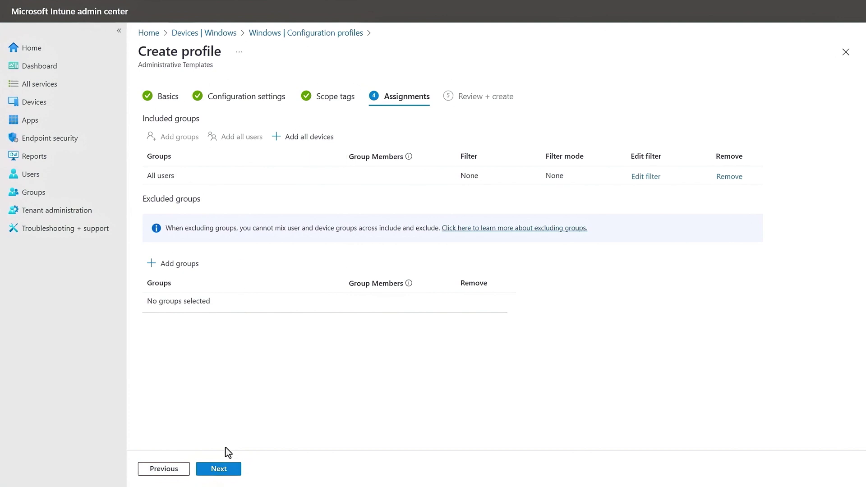
click(225, 474)
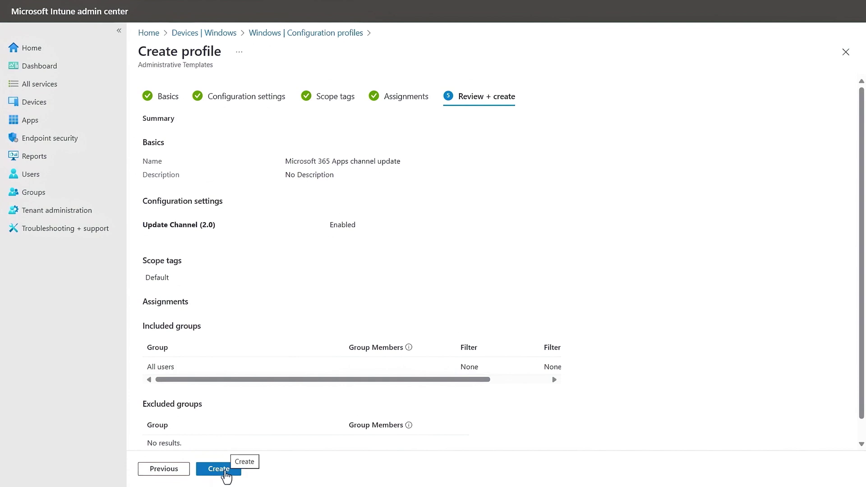
click(225, 471)
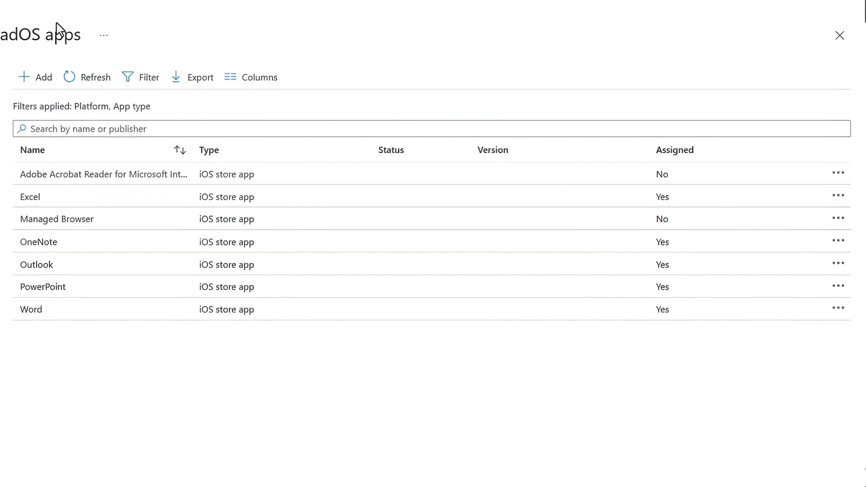
Add Microsoft Copilot from the App Store as a new iOS store app
click(42, 80)
click(683, 91)
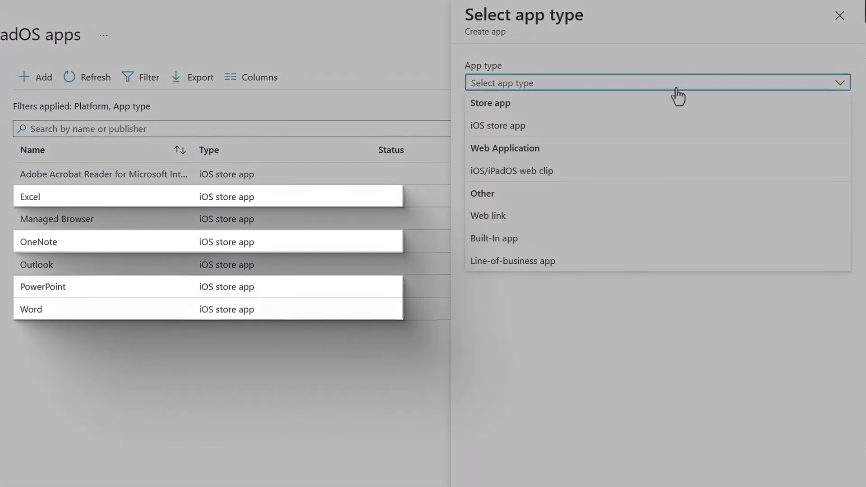
click(656, 128)
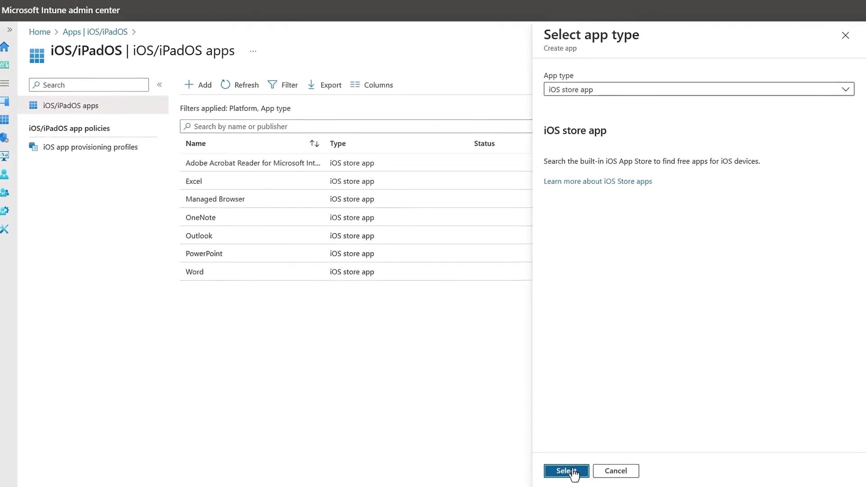
click(572, 471)
click(230, 129)
click(496, 75)
text(microsoft copilot)
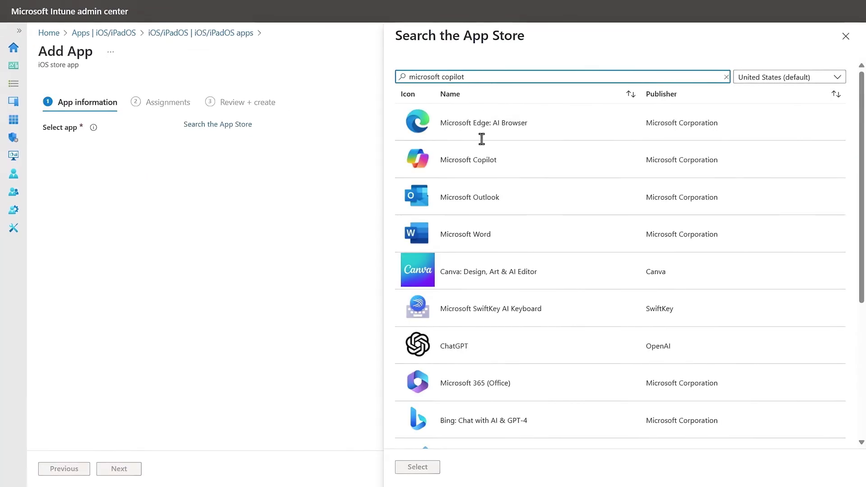
click(477, 168)
click(418, 467)
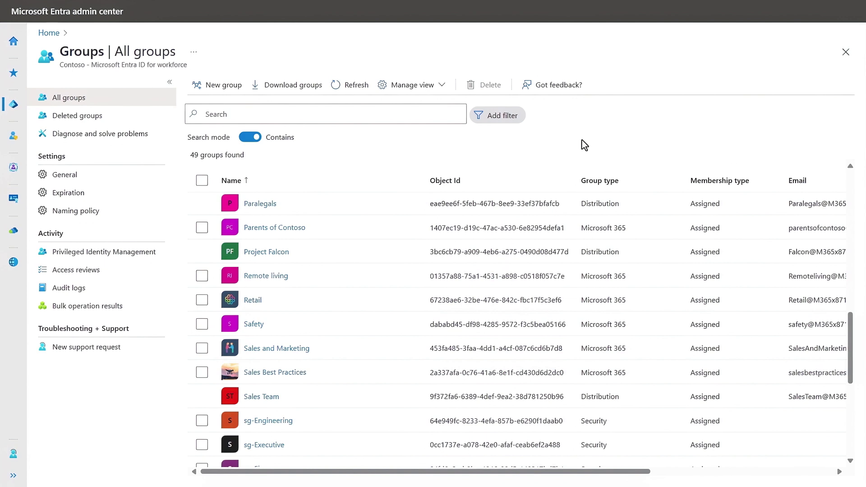
Add the Microsoft Copilot for Microsoft 365 license to the Sales and Marketing group and save
click(268, 350)
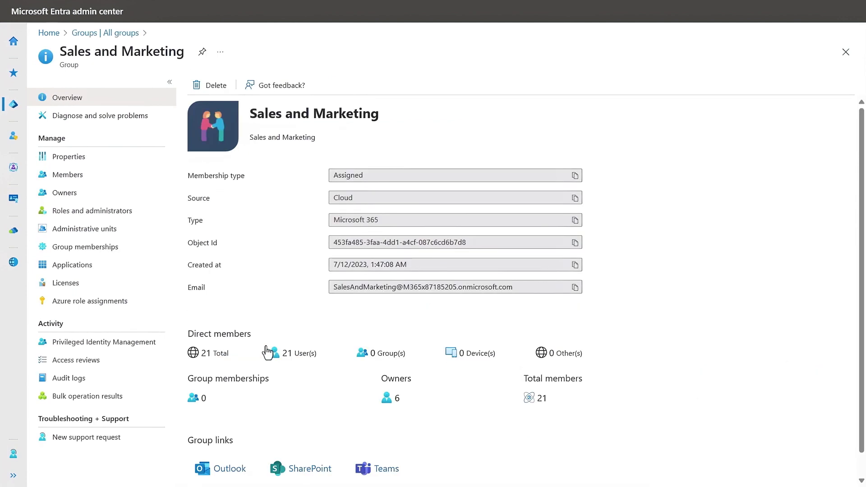
click(72, 291)
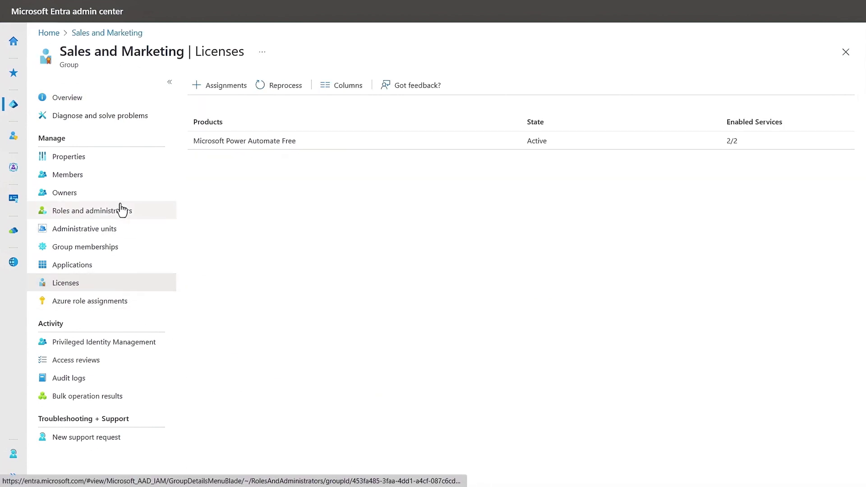
click(226, 90)
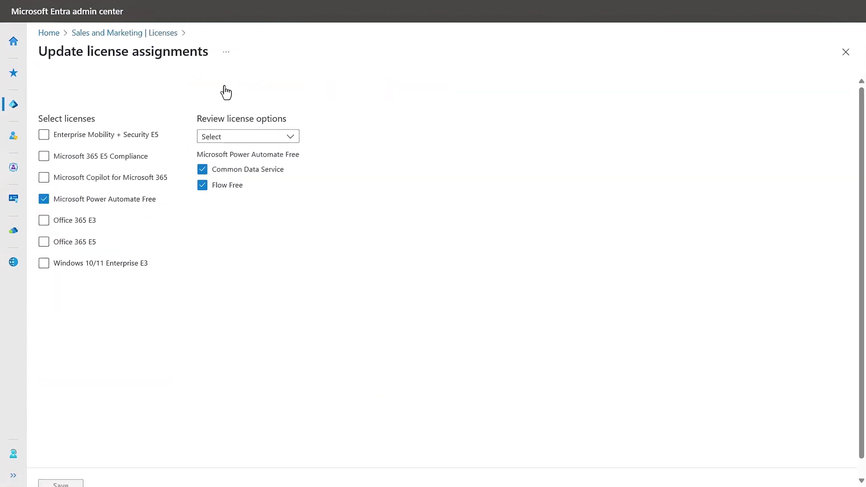
click(44, 178)
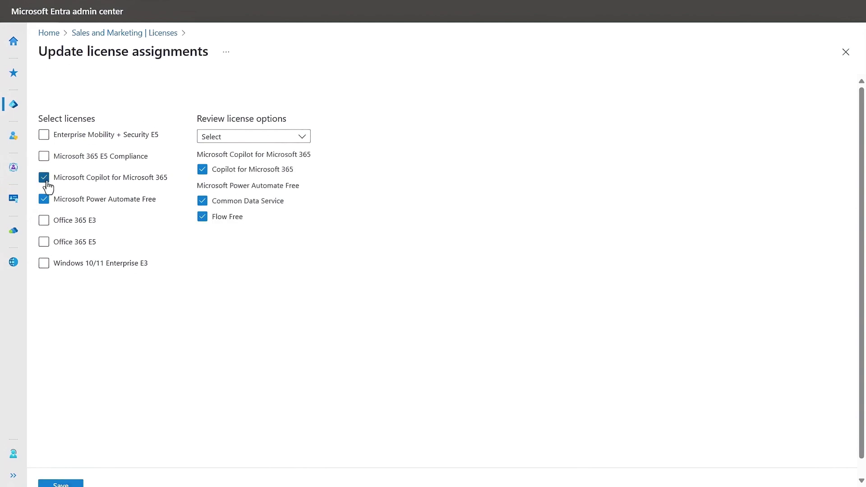
scroll(88, 418, down, 1)
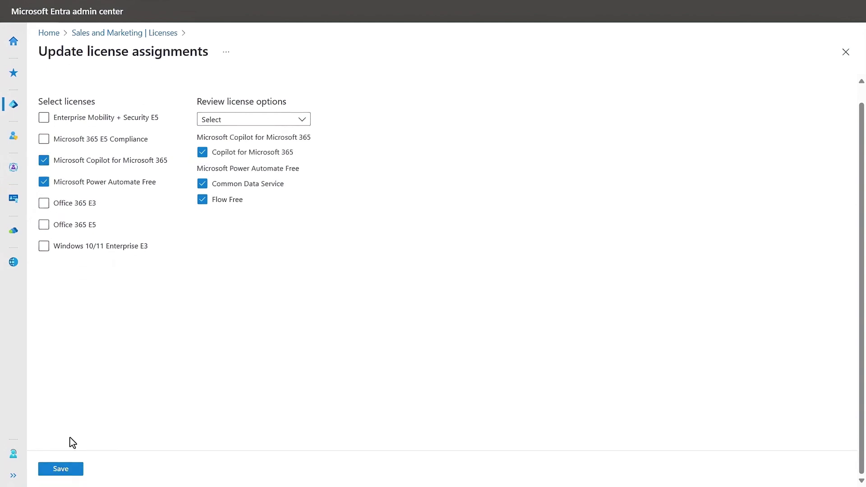
click(62, 470)
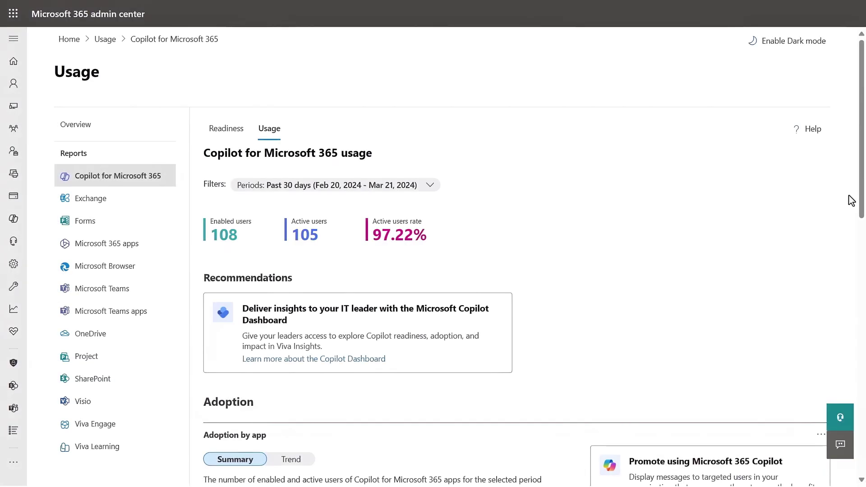
Scroll through the Copilot for Microsoft 365 usage report
scroll(861, 210, down, 4)
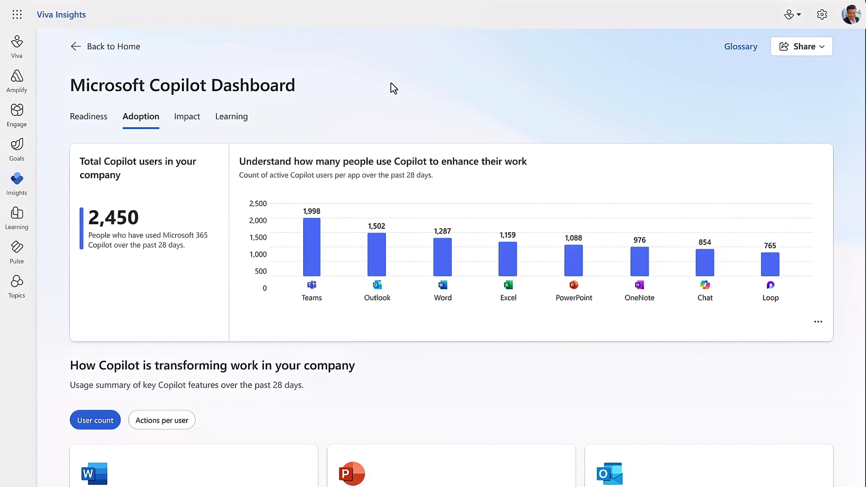
Review Copilot adoption, then open Readiness (64%, 2,267 of 3,541 licensed active) and its transformation cards
scroll(394, 88, down, 9)
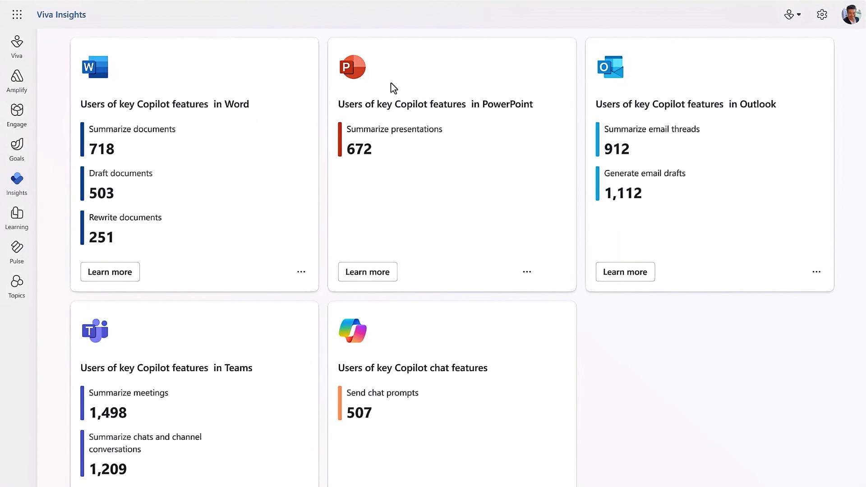
scroll(393, 88, up, 9)
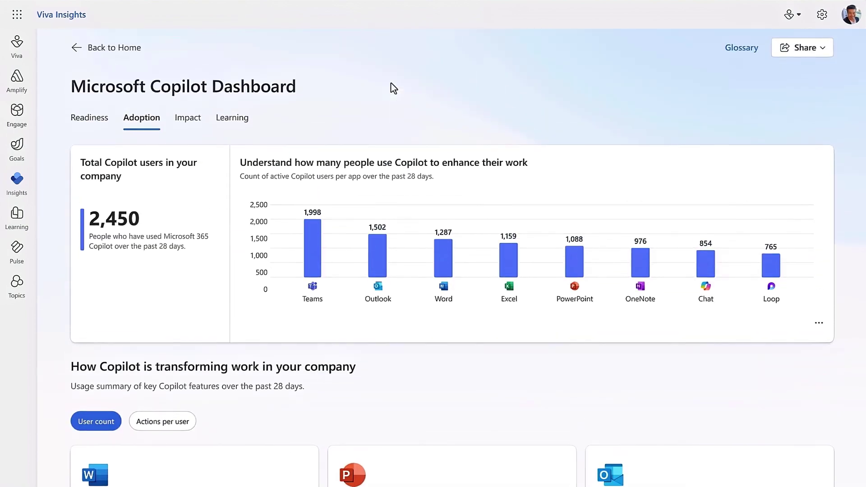
click(92, 118)
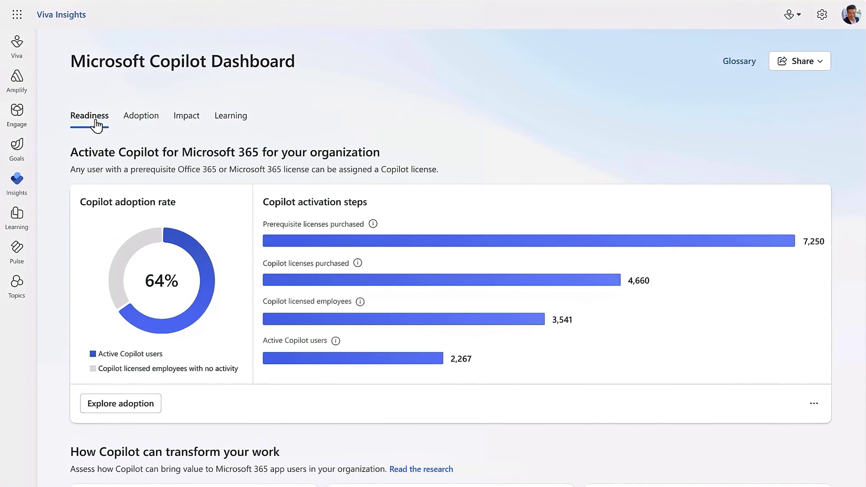
scroll(96, 125, down, 8)
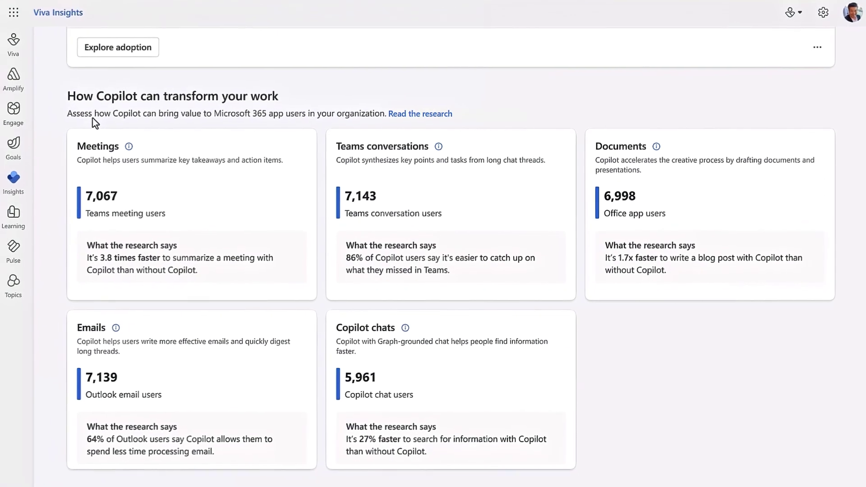